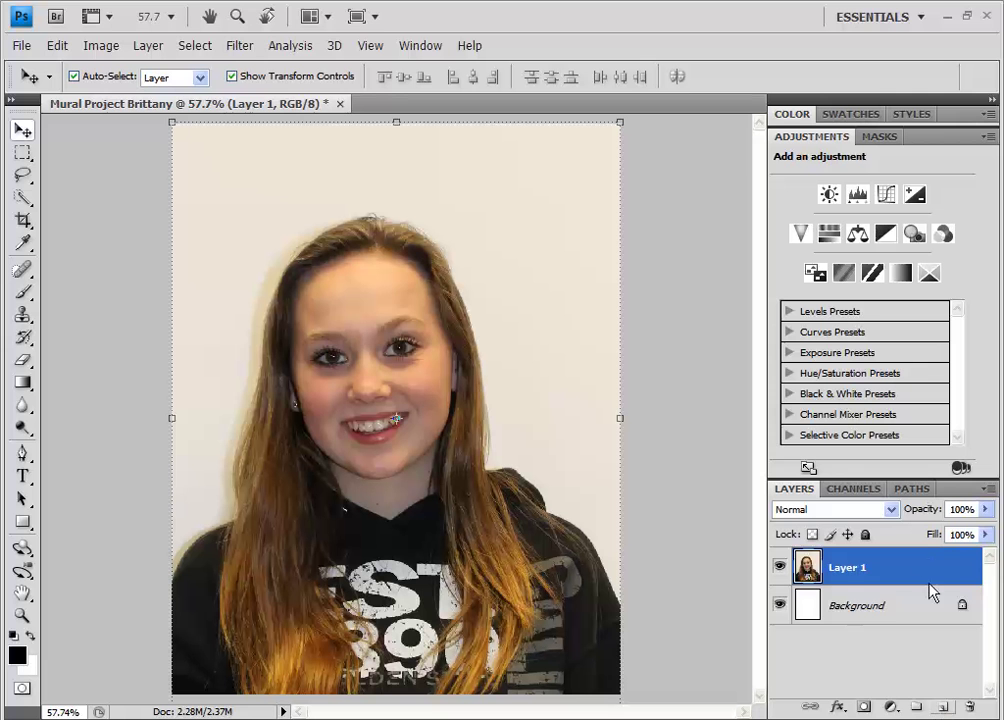
# Duplicate Layer 1 three times to get Layer 1 copy, copy 2 and copy 3.
pyautogui.moveTo(923, 565); pyautogui.dragTo(945, 706)
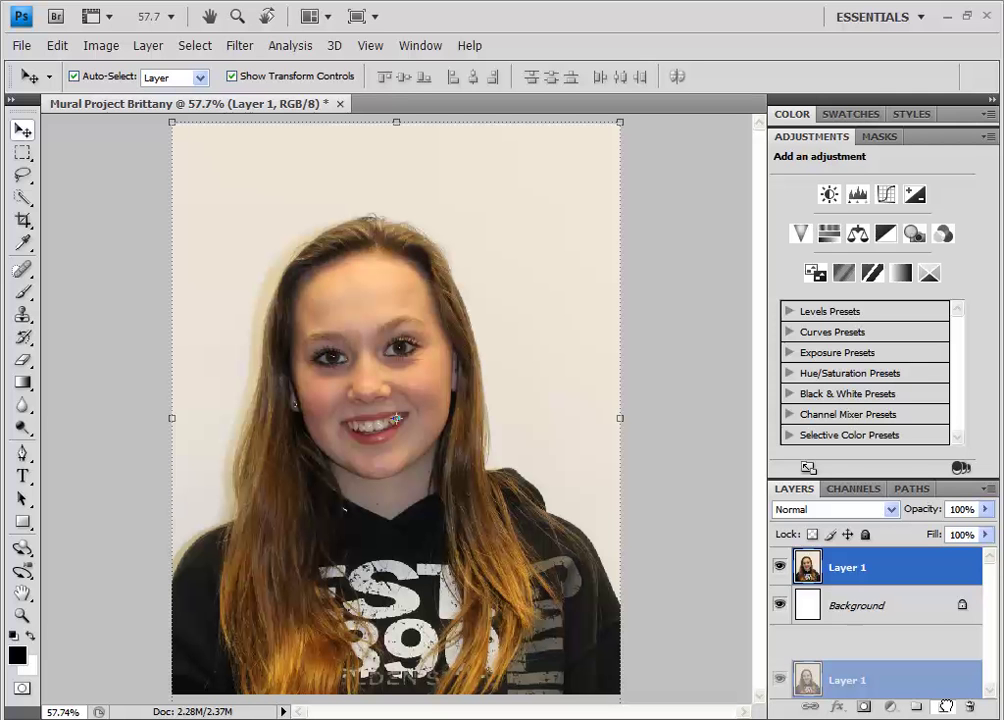
pyautogui.moveTo(945, 706); pyautogui.dragTo(945, 706)
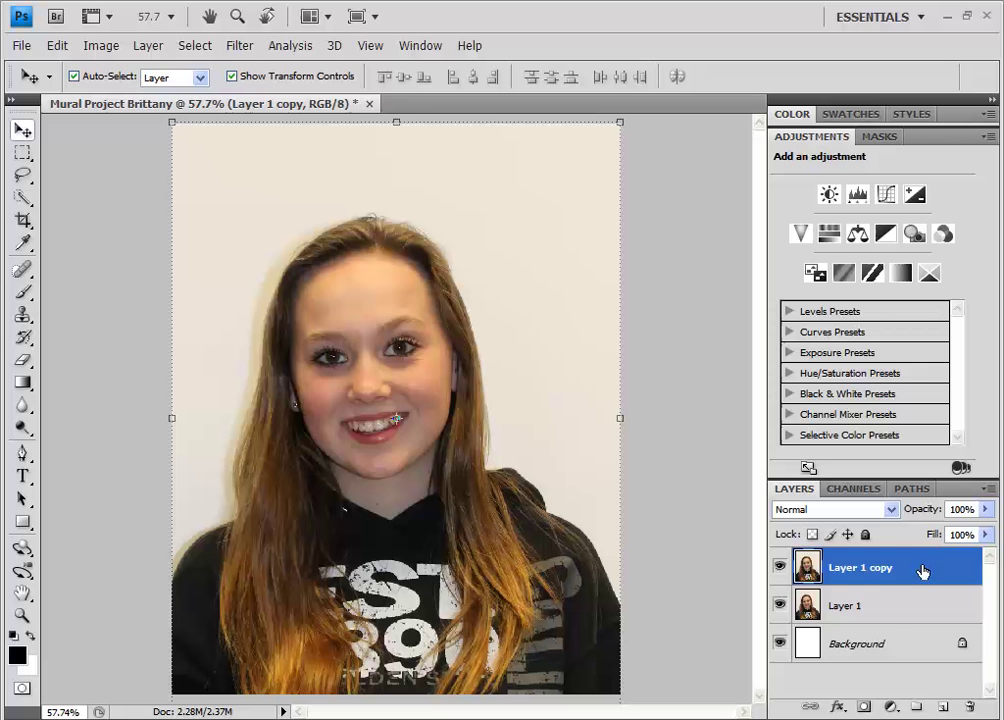
pyautogui.moveTo(928, 580); pyautogui.dragTo(941, 705)
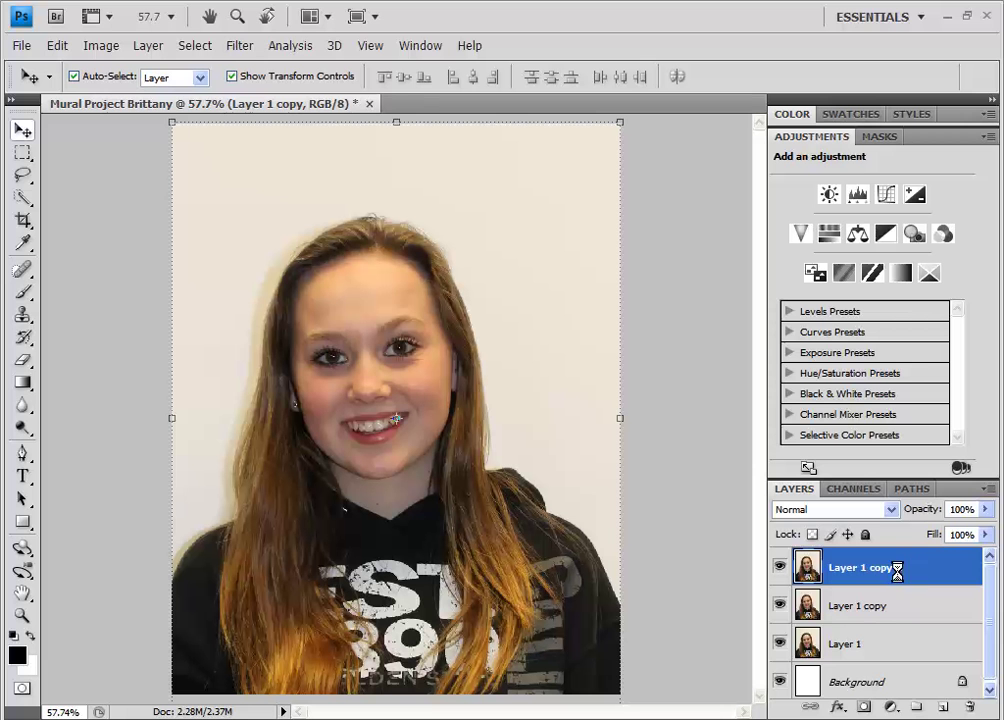
pyautogui.moveTo(924, 567); pyautogui.dragTo(944, 707)
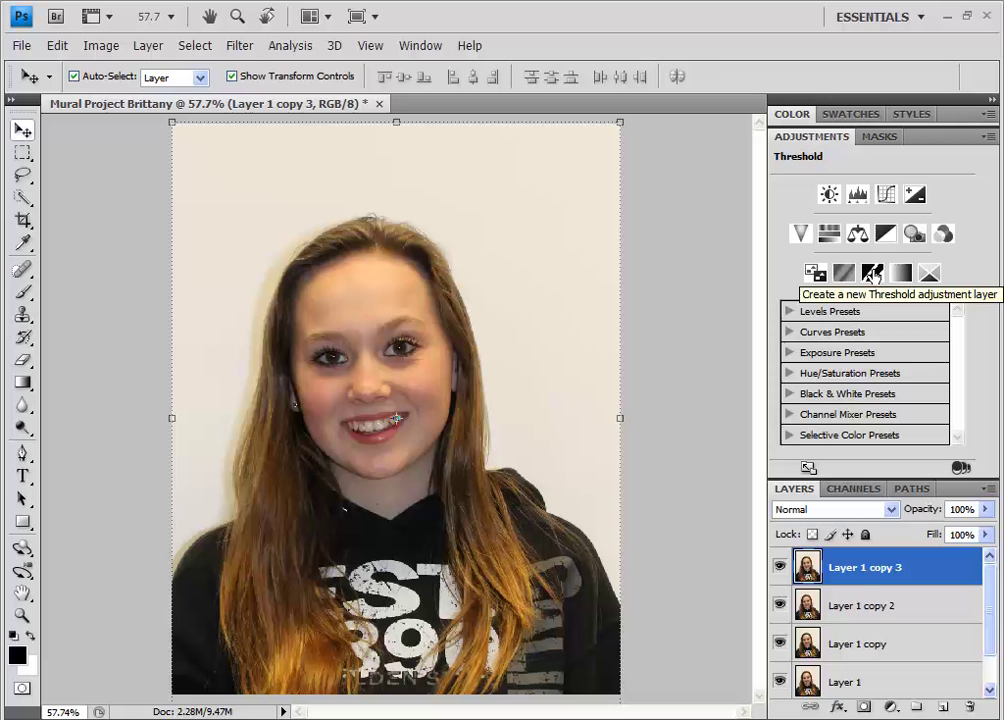
# Add a Threshold adjustment at level 83 and merge it down into Layer 1 copy 3.
pyautogui.click(872, 274)
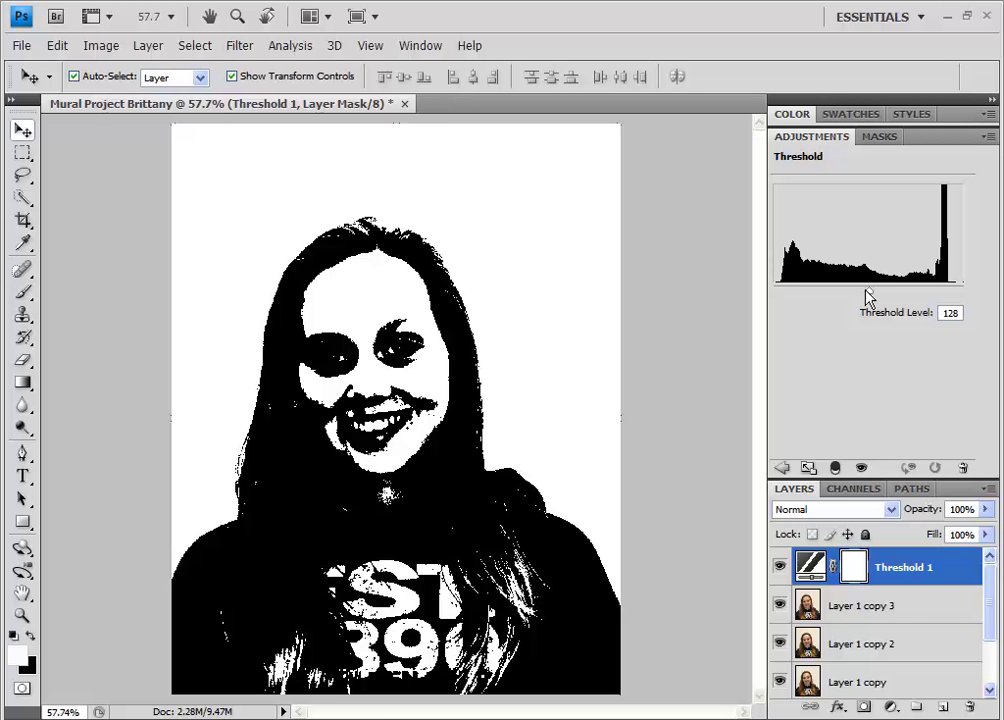
pyautogui.moveTo(869, 291); pyautogui.dragTo(836, 291)
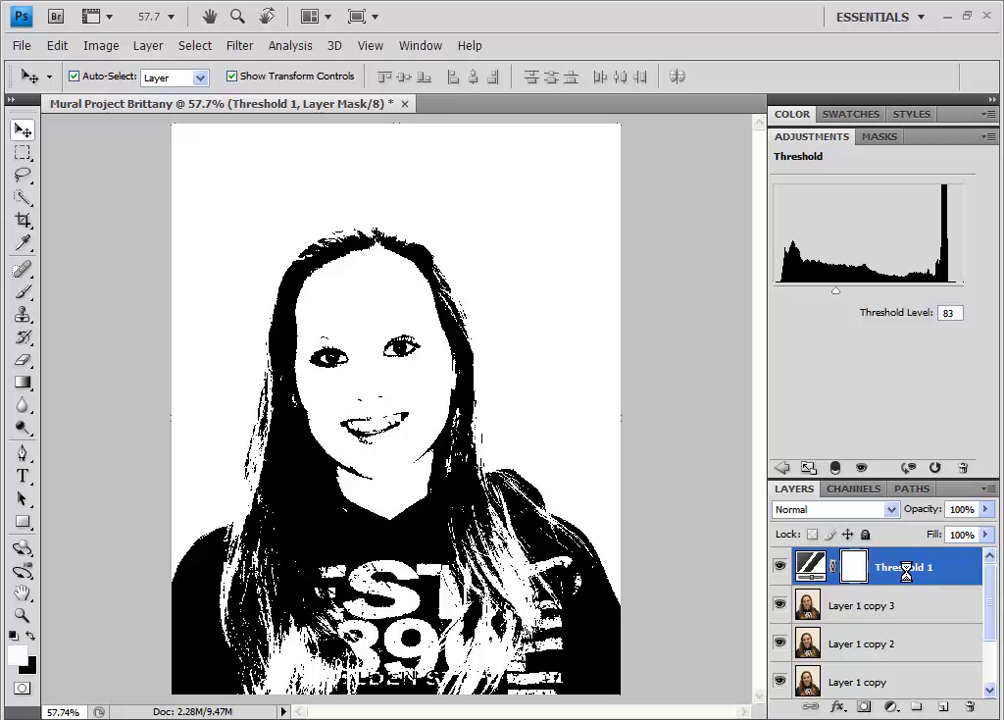
pyautogui.hotkey('ctrl', 'e')
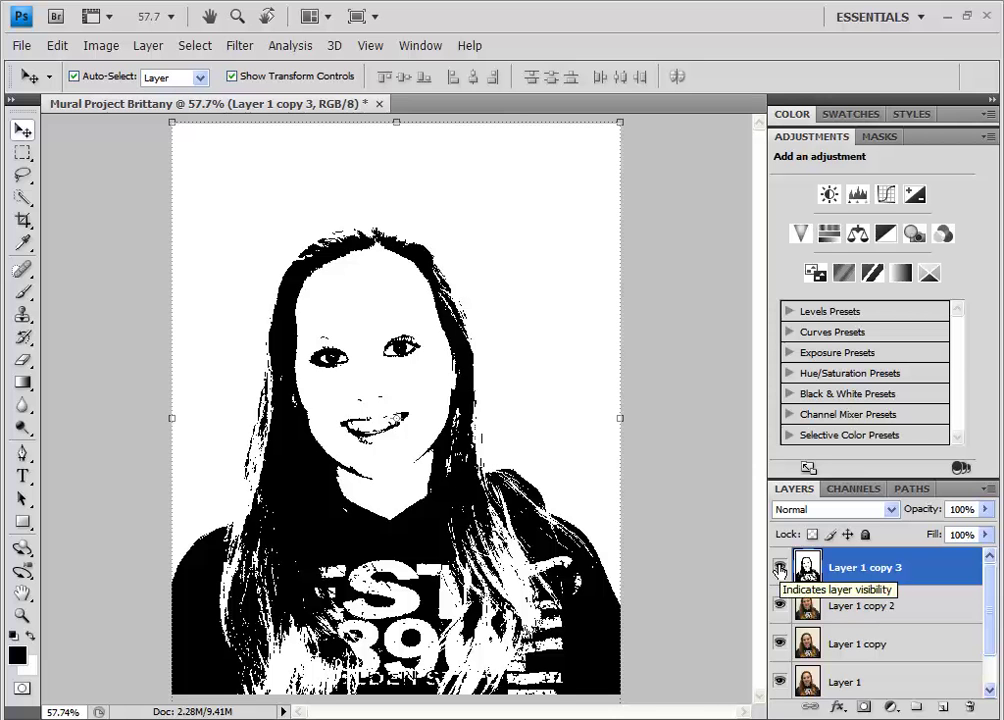
# Hide Layer 1 copy 3, then merge a level-113 Threshold adjustment into Layer 1 copy 2.
pyautogui.click(779, 569)
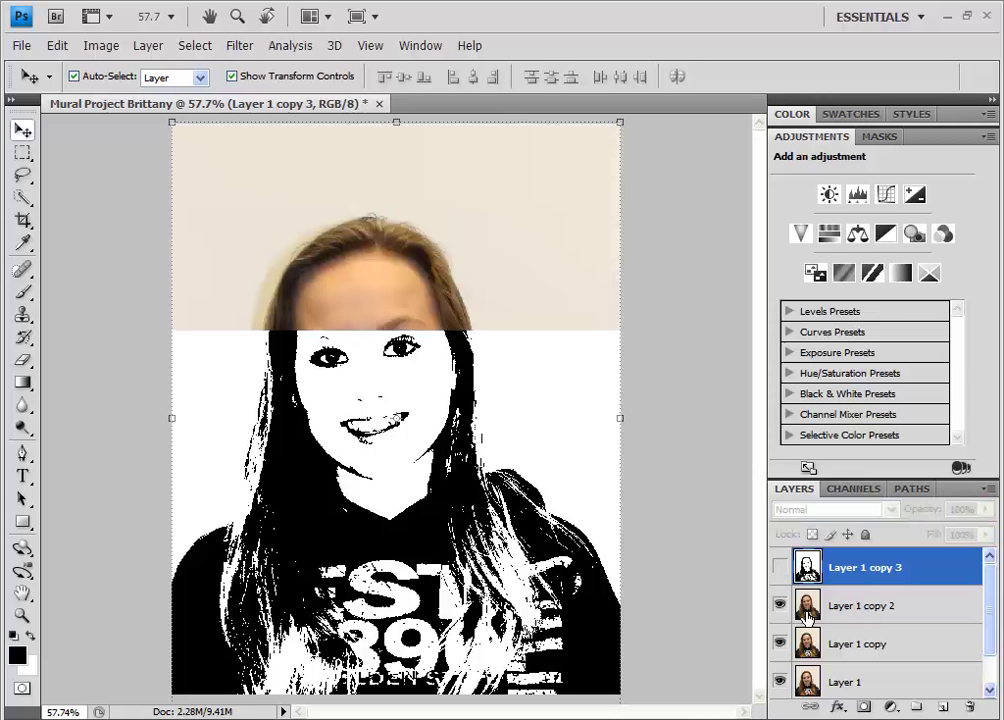
pyautogui.click(900, 607)
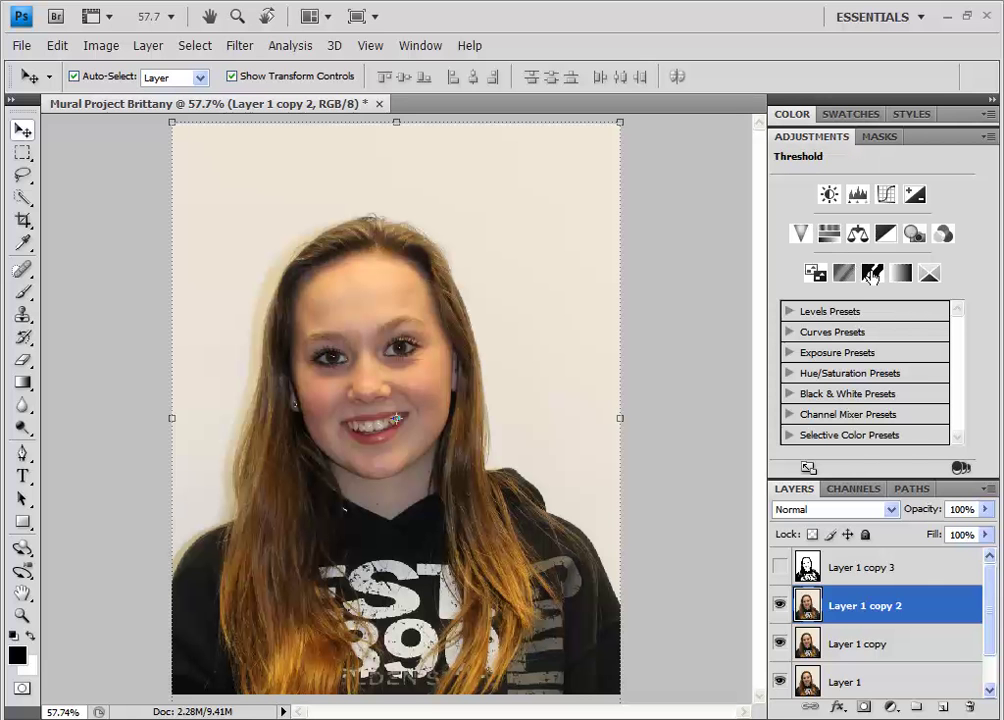
pyautogui.click(872, 273)
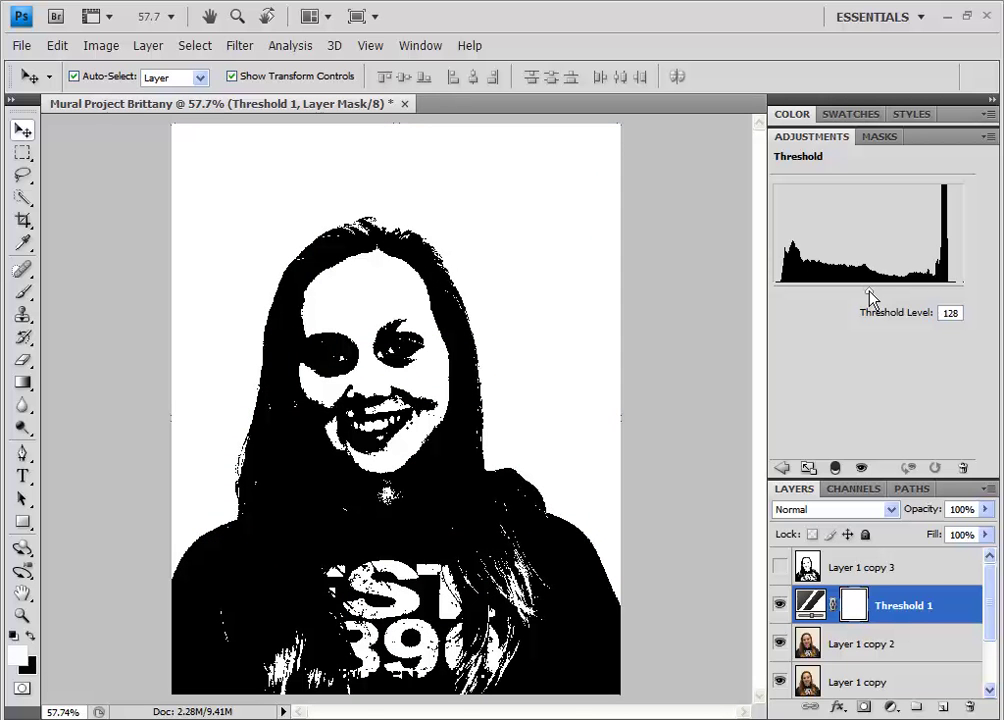
pyautogui.moveTo(869, 291); pyautogui.dragTo(857, 290)
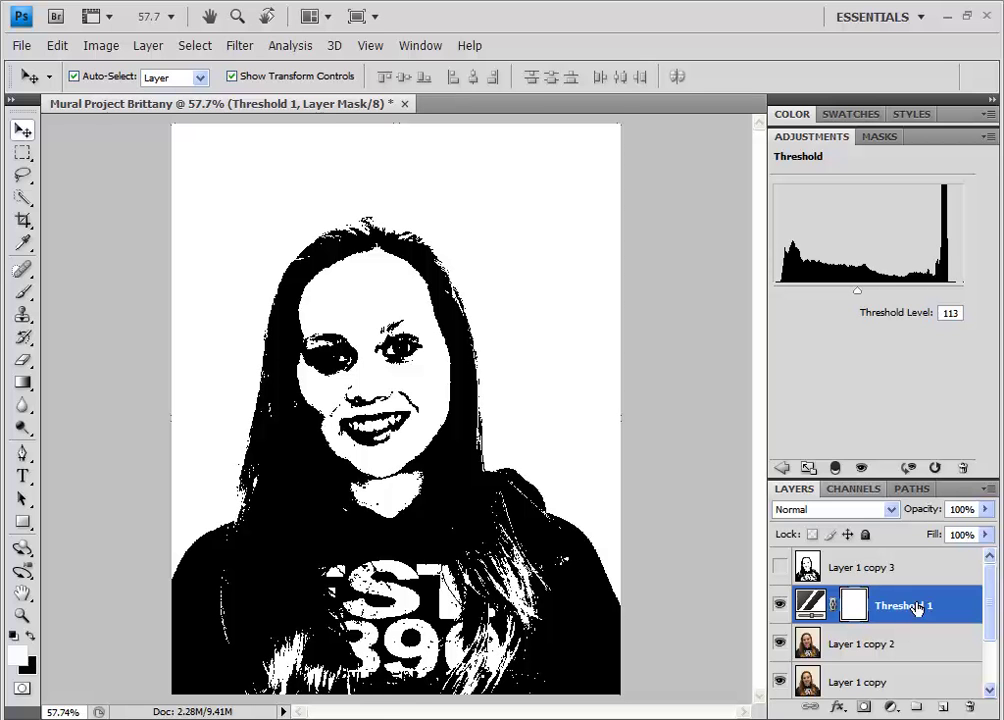
pyautogui.hotkey('ctrl', 'e')
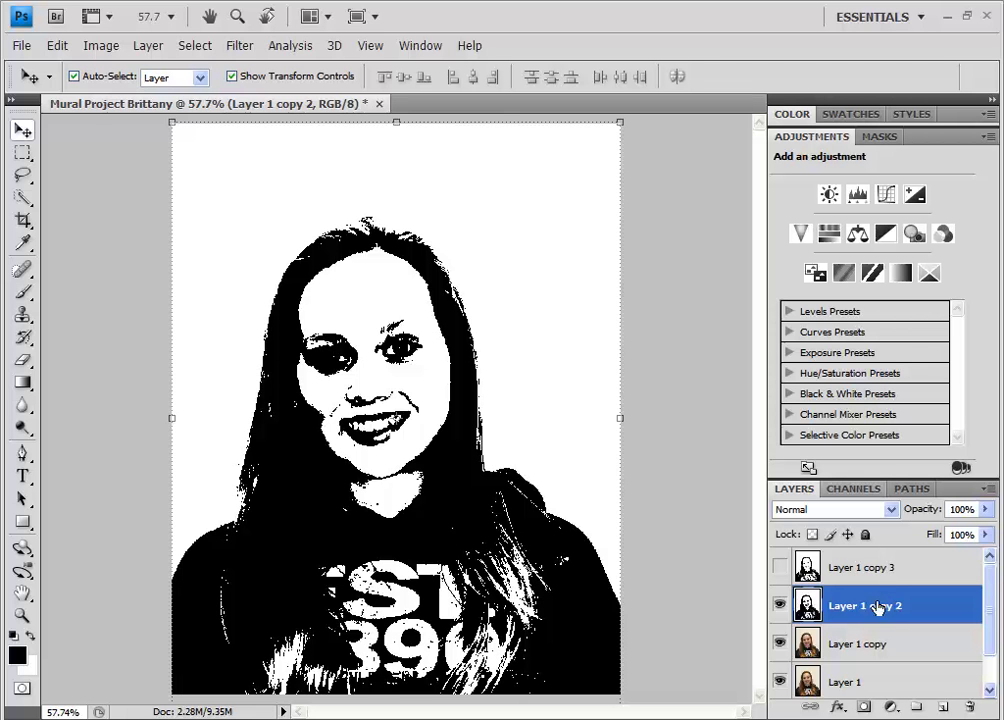
# Hide Layer 1 copy 2 and merge a darker level-142 Threshold adjustment into Layer 1 copy.
pyautogui.click(779, 605)
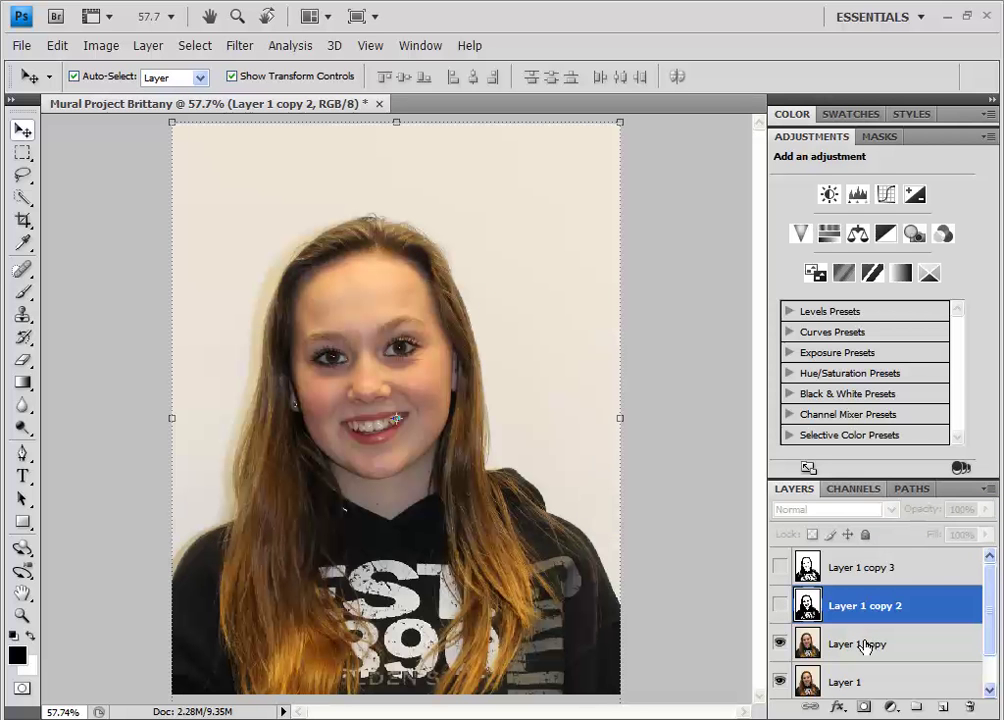
pyautogui.click(866, 645)
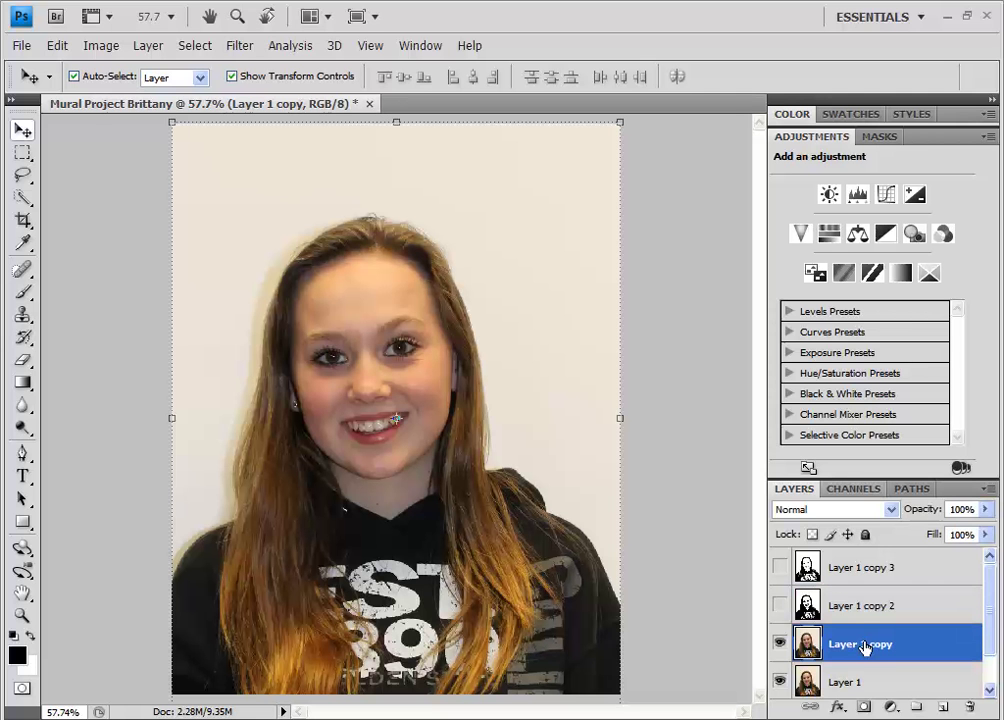
pyautogui.click(874, 273)
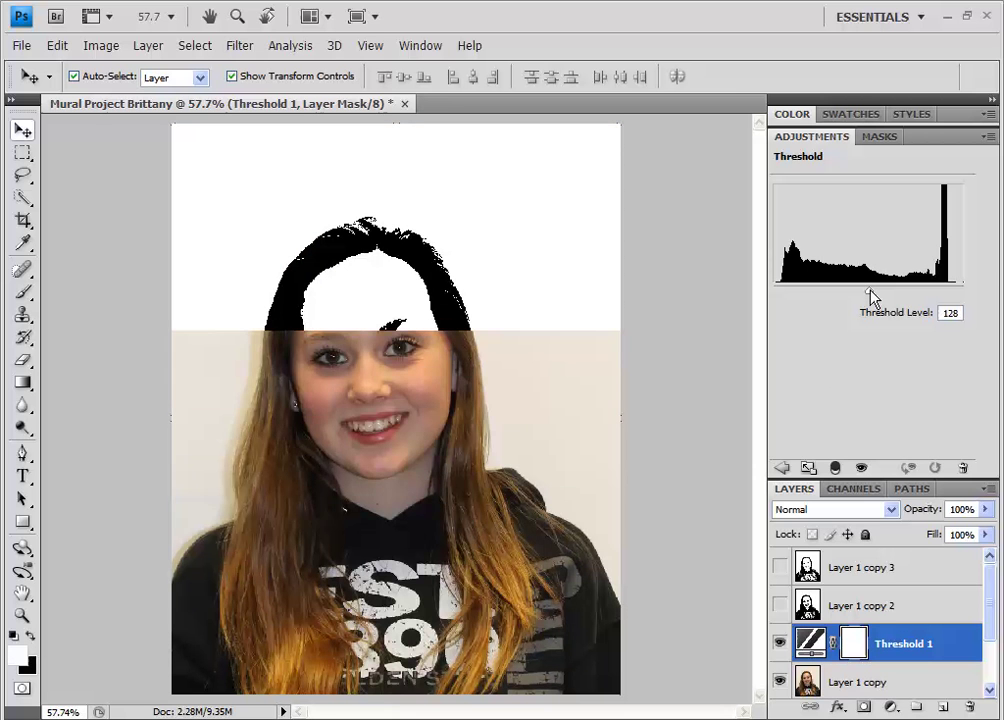
pyautogui.moveTo(869, 290); pyautogui.dragTo(879, 292)
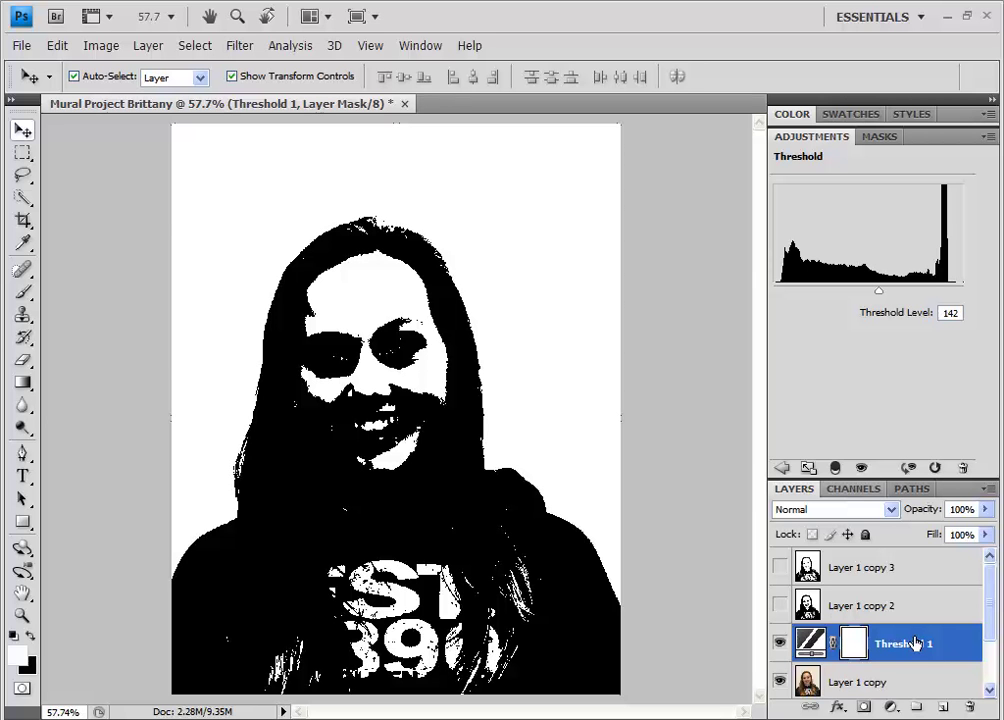
pyautogui.scroll(-1, 916, 643)
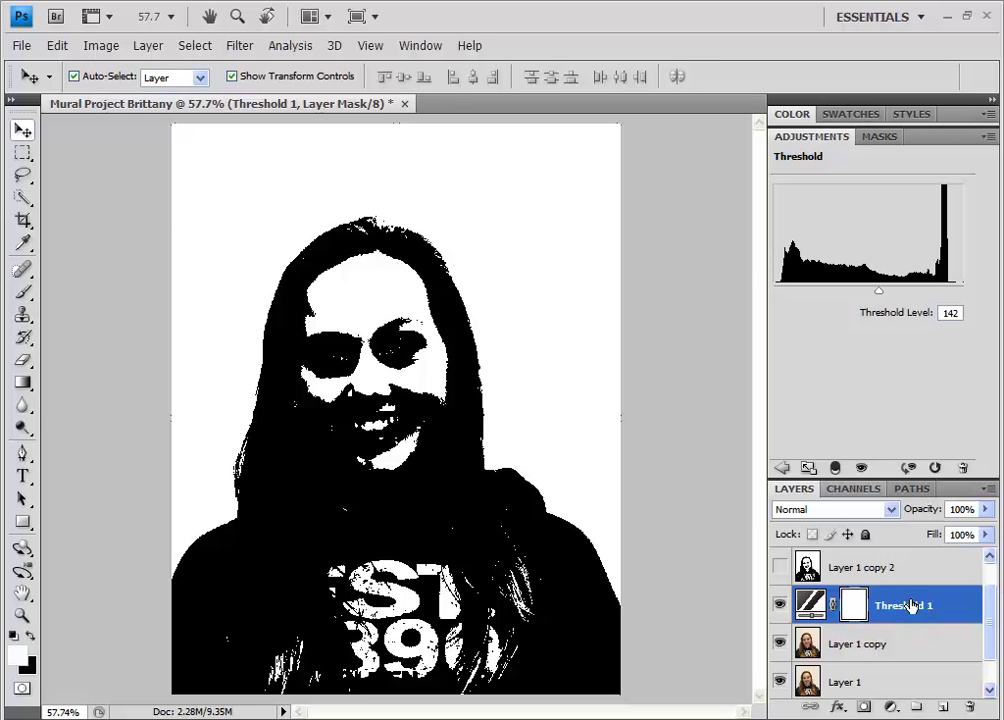
pyautogui.click(909, 605)
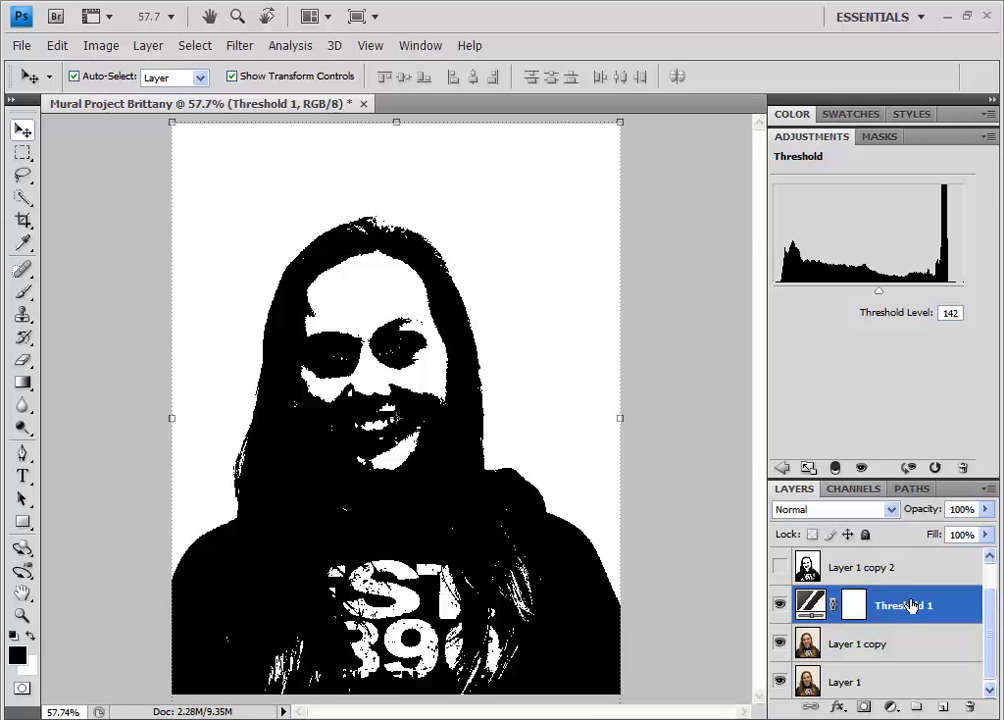
pyautogui.press('Delete')
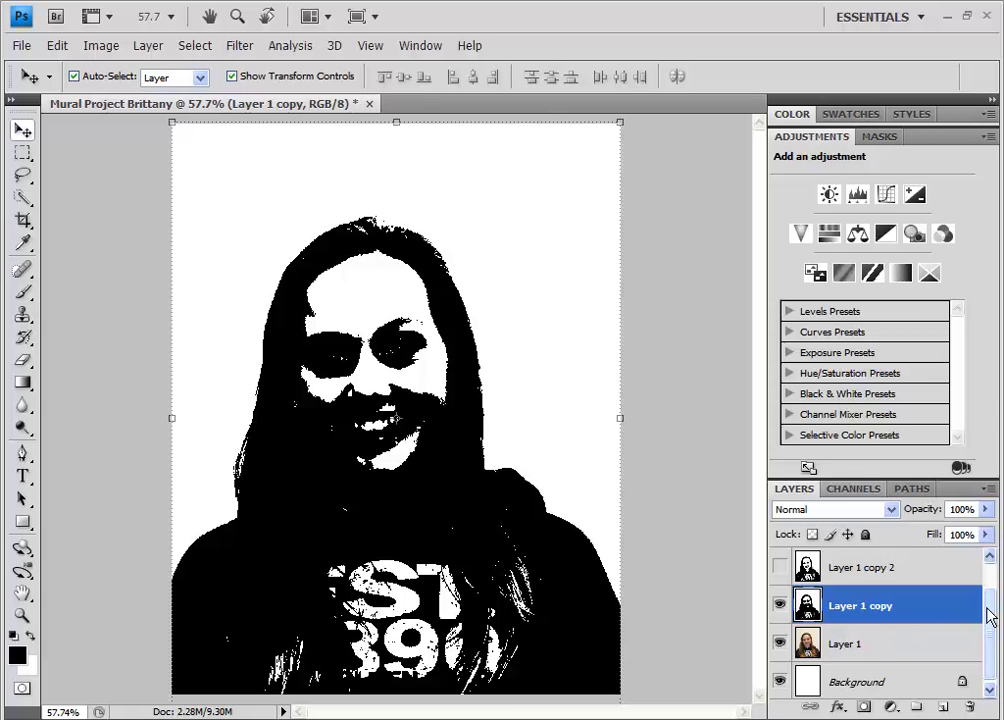
# Make Layer 1 copy 2 and copy 3 visible again and select Layer 1 copy 3 for editing.
pyautogui.moveTo(988, 610); pyautogui.dragTo(988, 579)
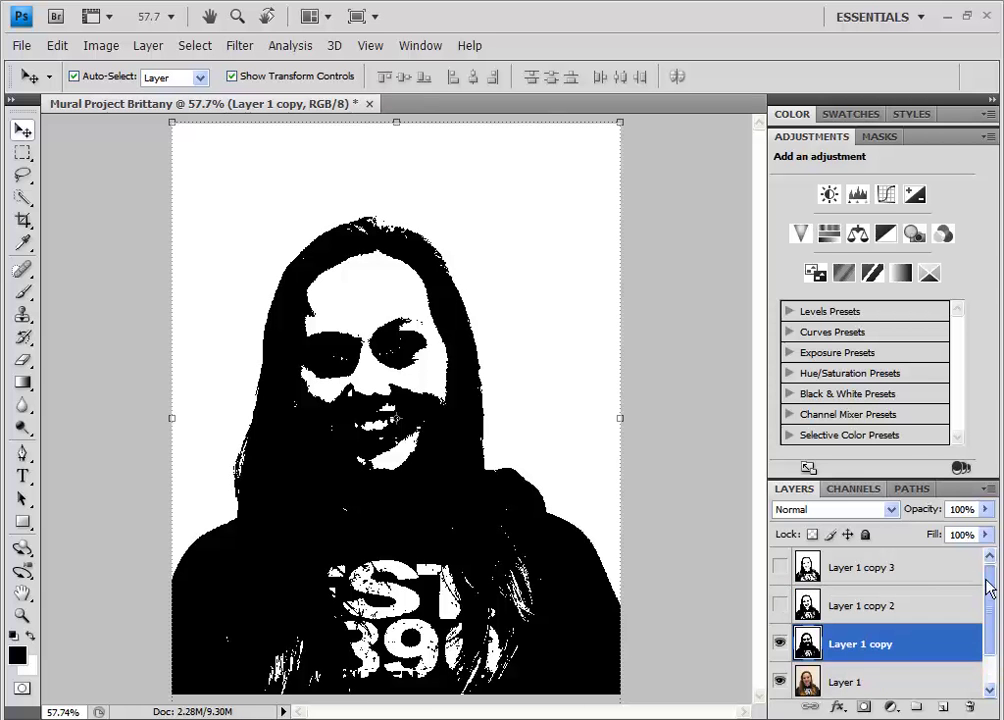
pyautogui.click(780, 605)
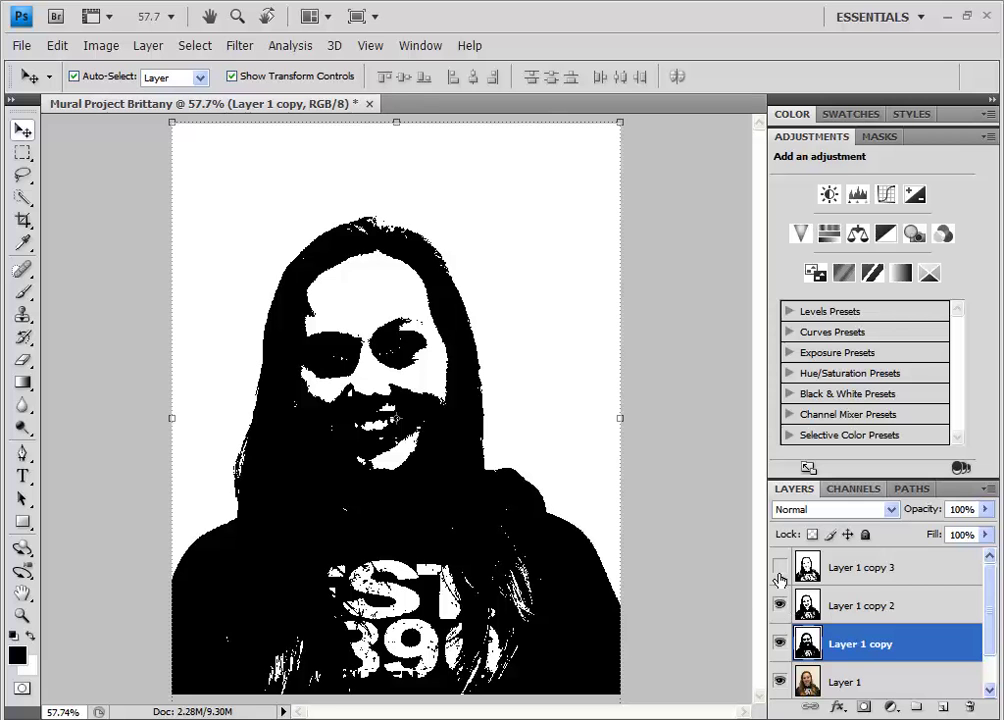
pyautogui.click(780, 568)
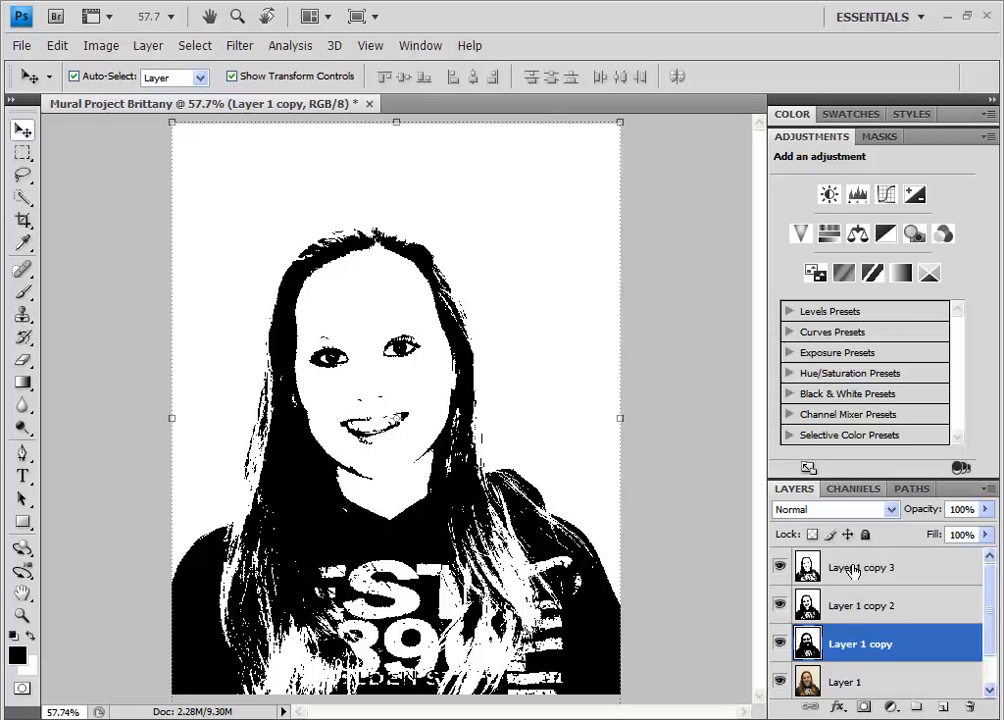
pyautogui.click(852, 569)
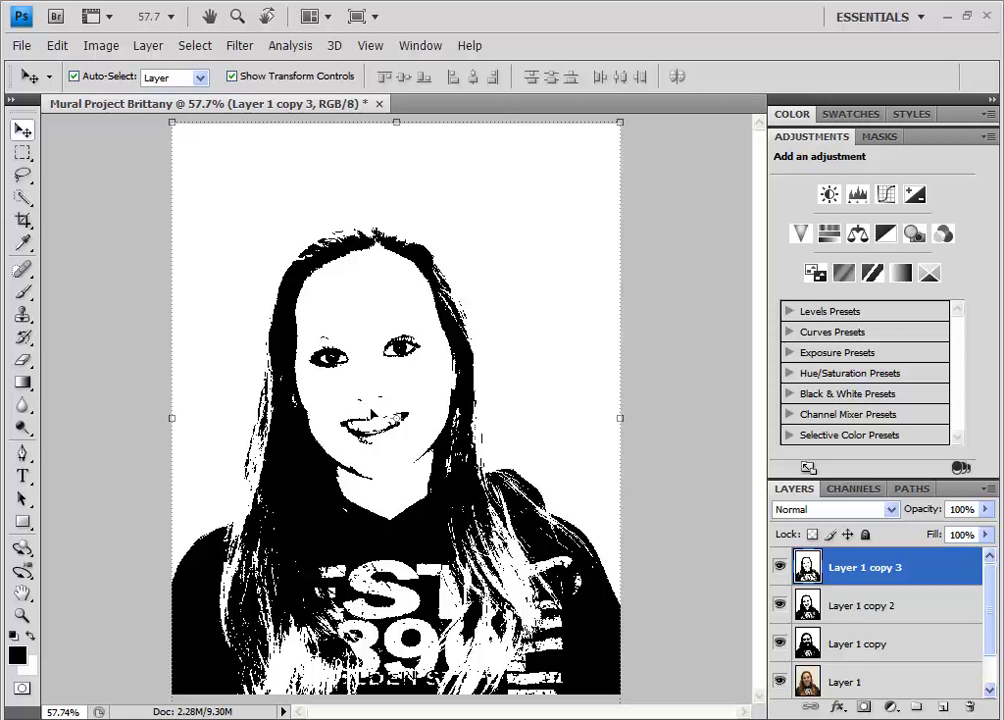
# Set the Eraser to the Hard Round 19 px brush preset at 100% hardness.
pyautogui.click(23, 361)
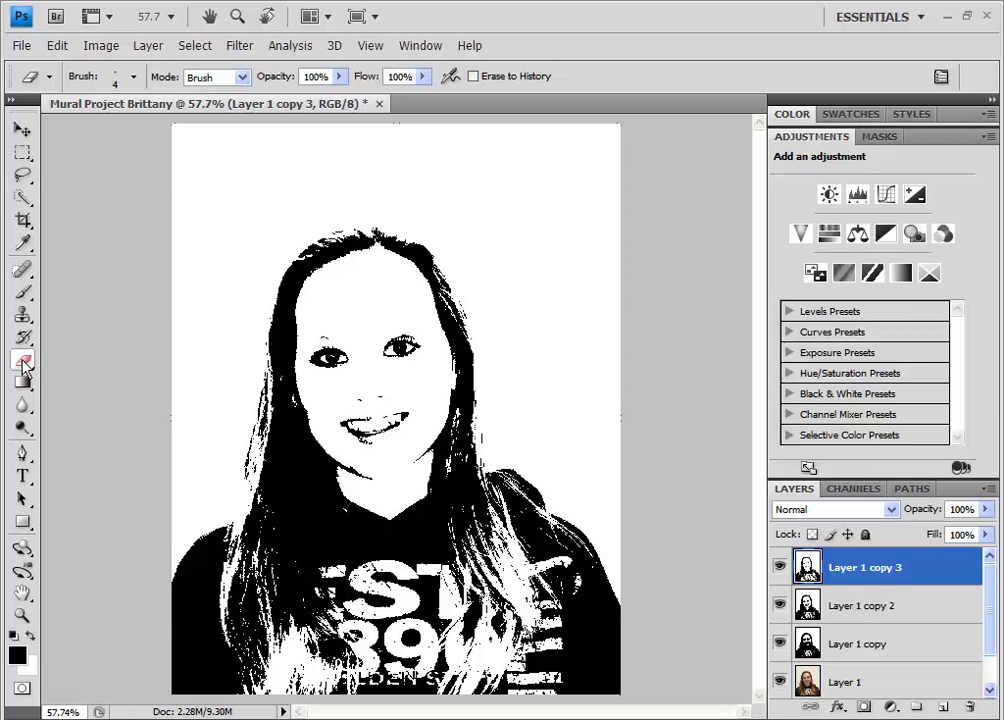
pyautogui.click(136, 80)
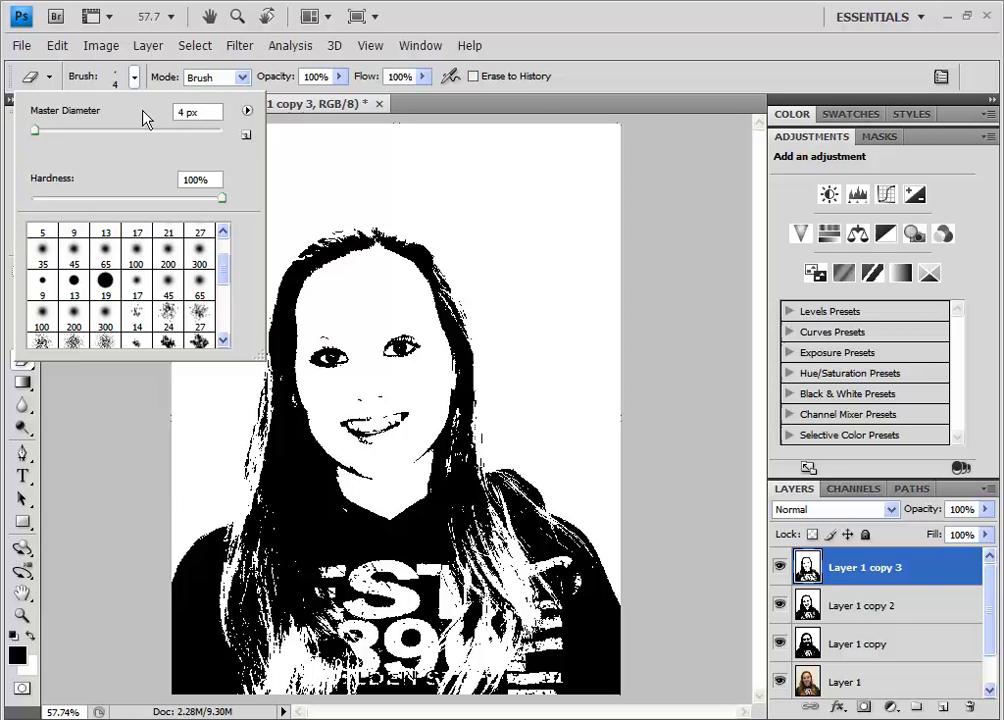
pyautogui.doubleClick(197, 180)
pyautogui.moveTo(224, 273)
pyautogui.mouseDown()
pyautogui.moveTo(224, 298)
pyautogui.moveTo(224, 259)
pyautogui.mouseUp()
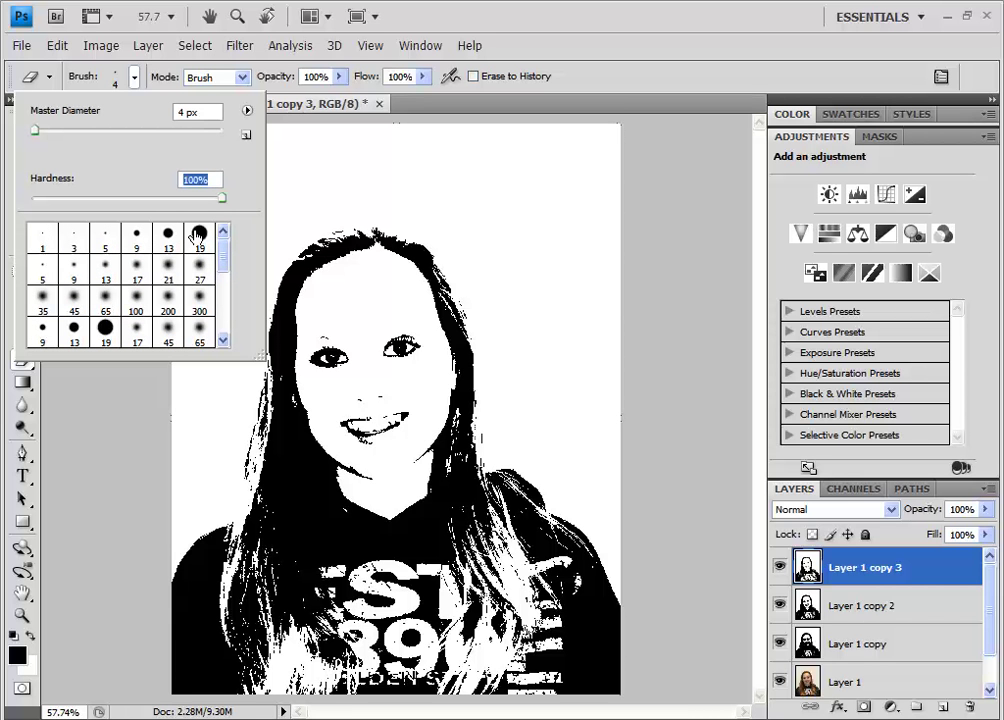
pyautogui.click(199, 235)
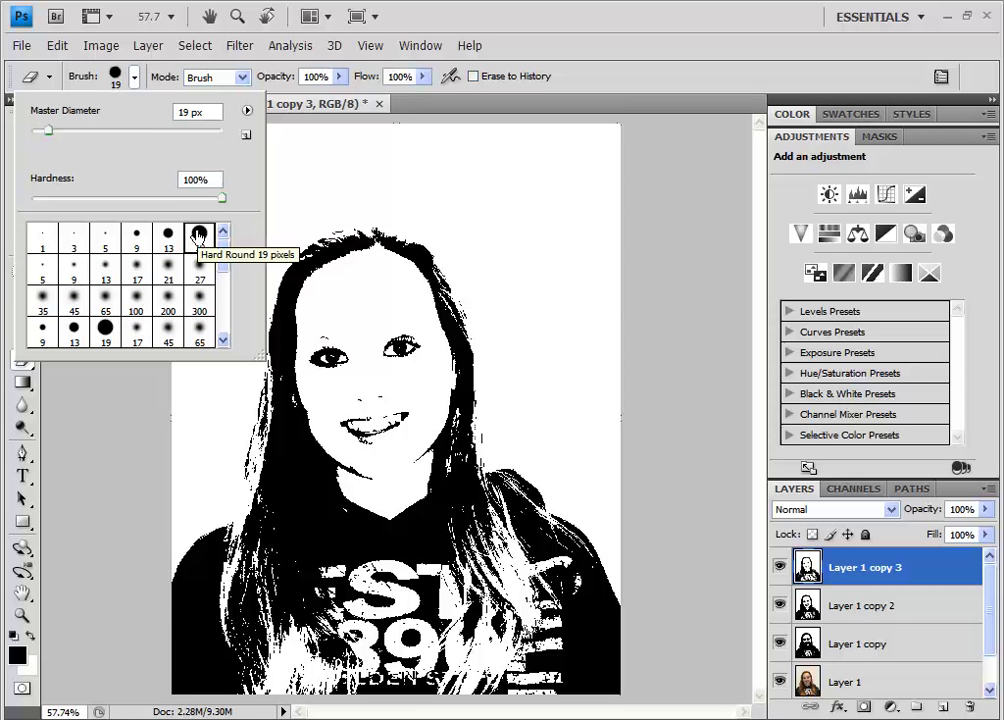
# Resize the eraser to 60 px and erase over the mouth and along the top of the hair.
pyautogui.click(340, 175)
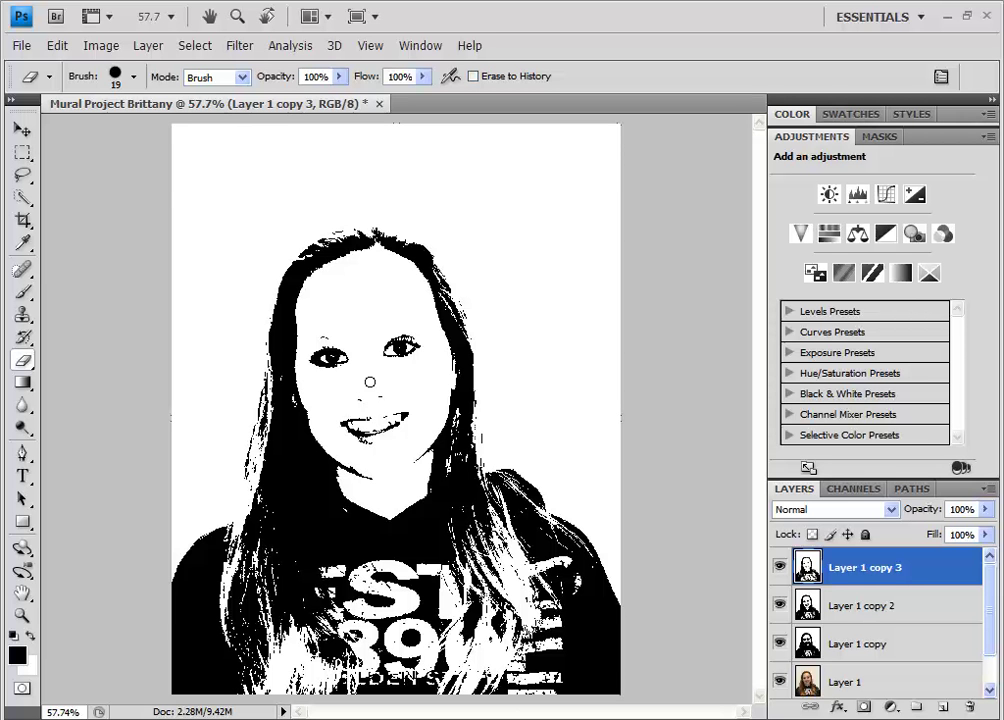
pyautogui.press(']')
pyautogui.press(']')
pyautogui.press(']')
pyautogui.press(']')
pyautogui.press(']')
pyautogui.press(']')
pyautogui.press(']')
pyautogui.press(']')
pyautogui.press(']')
pyautogui.press(']')
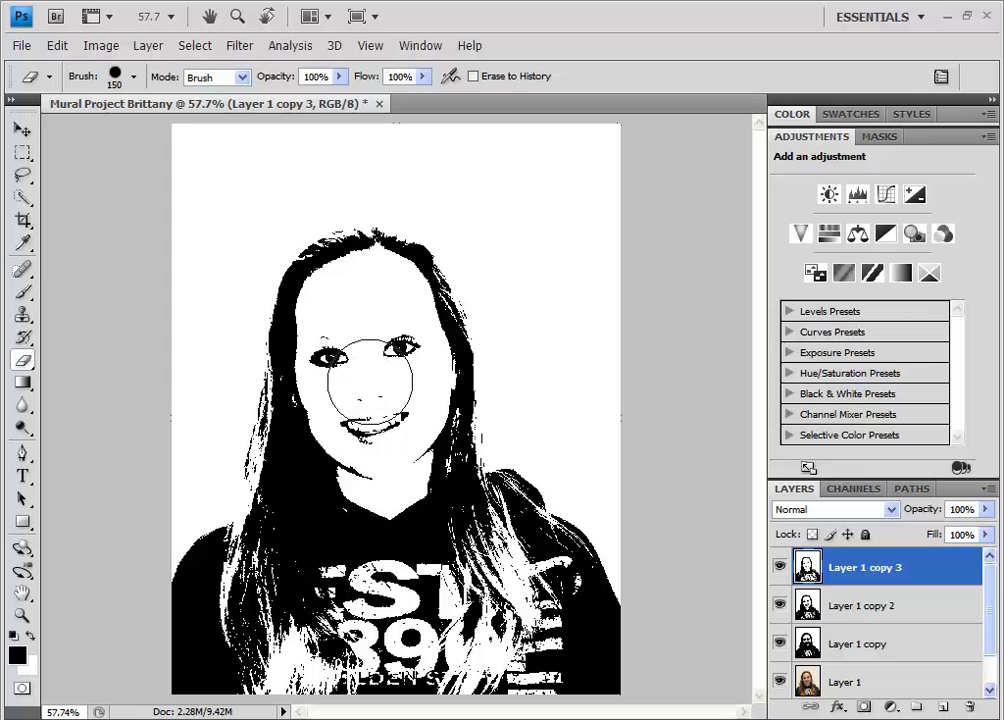
pyautogui.press('[')
pyautogui.press('[')
pyautogui.press('[')
pyautogui.press('[')
pyautogui.press('[')
pyautogui.press('[')
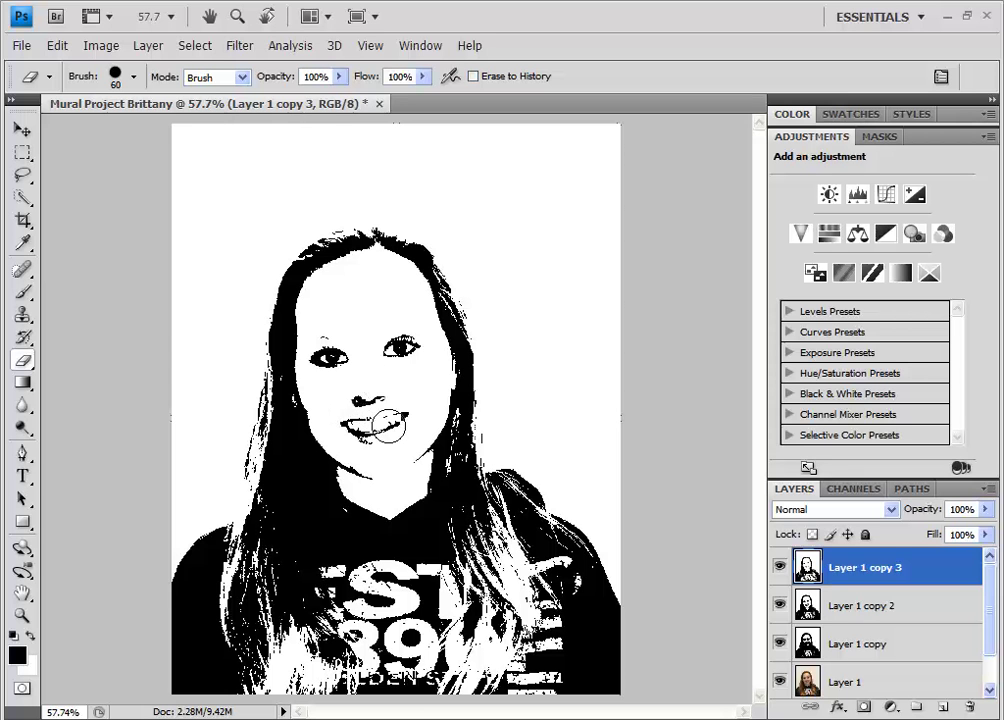
pyautogui.moveTo(350, 385); pyautogui.dragTo(370, 410)
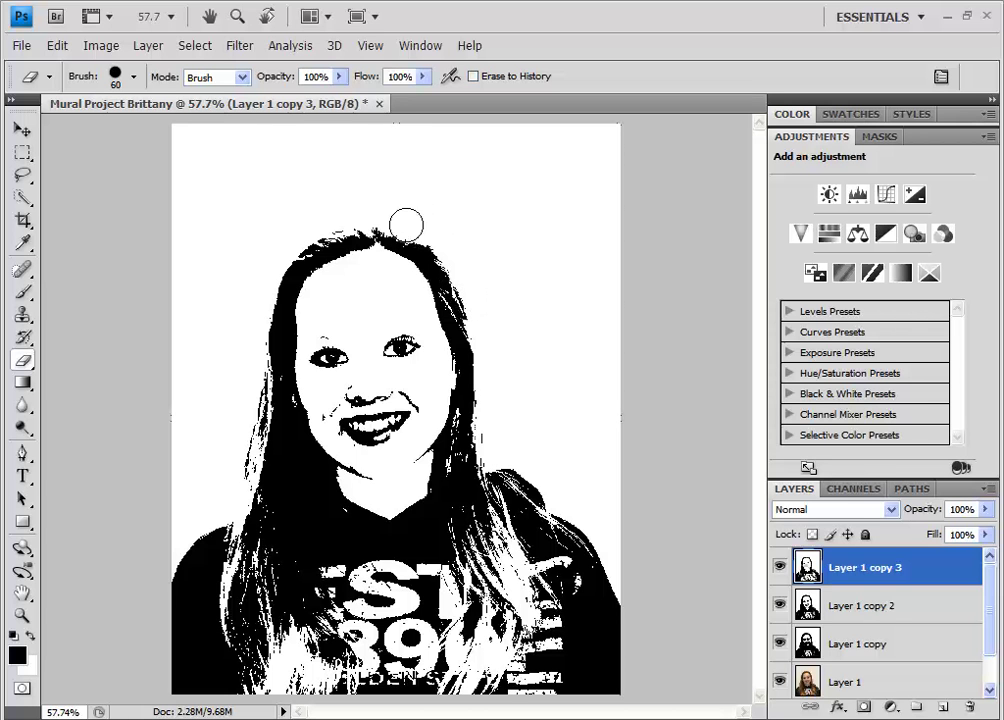
pyautogui.moveTo(378, 219)
pyautogui.mouseDown()
pyautogui.moveTo(325, 217)
pyautogui.moveTo(293, 240)
pyautogui.mouseUp()
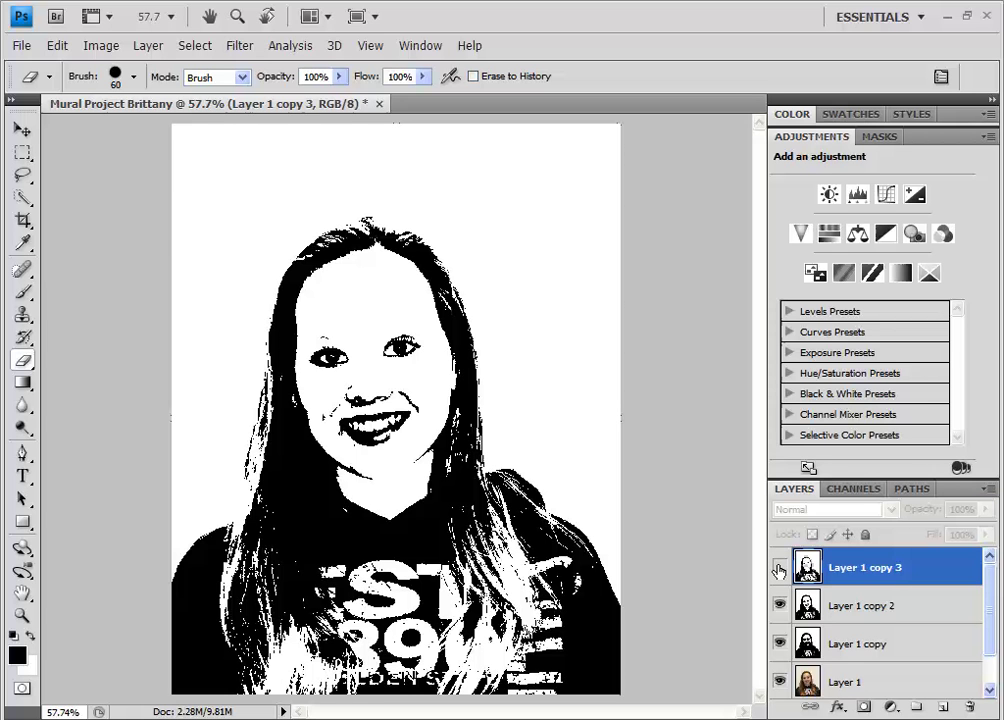
# Compare with the layer below, erase over the left eyebrow, then shrink the eraser to 30 px.
pyautogui.click(779, 570)
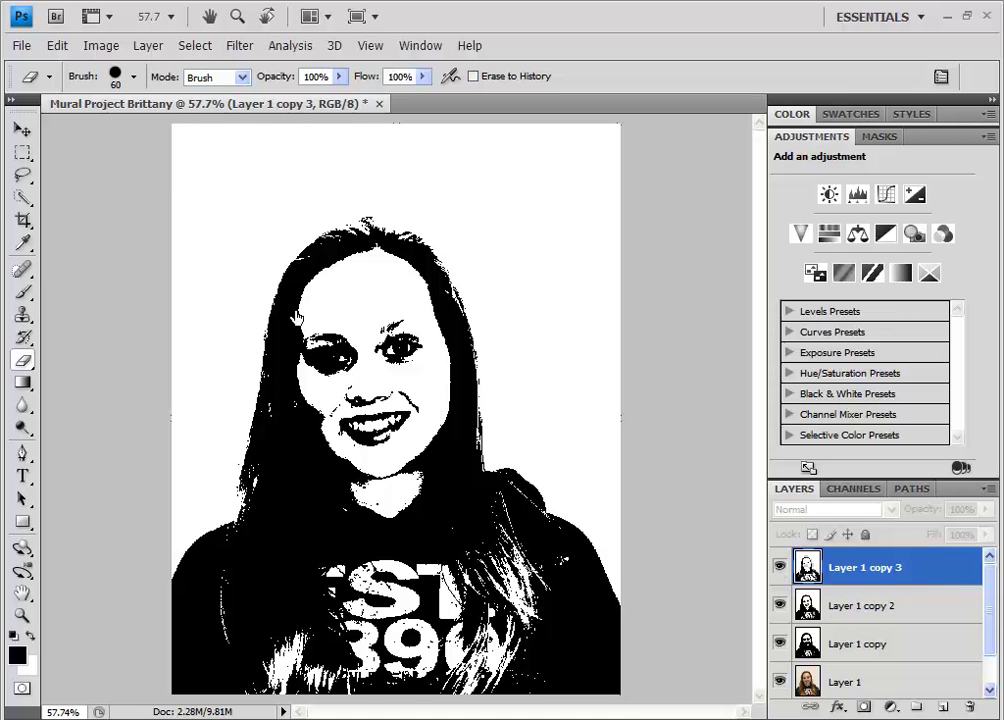
pyautogui.click(779, 570)
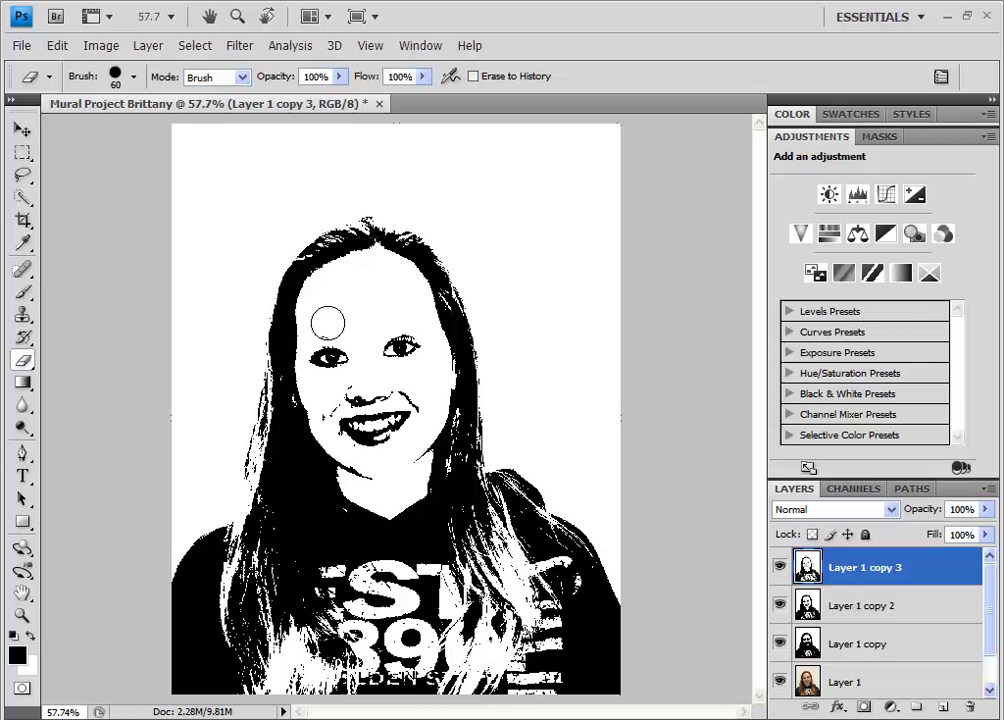
pyautogui.moveTo(330, 322); pyautogui.dragTo(343, 325)
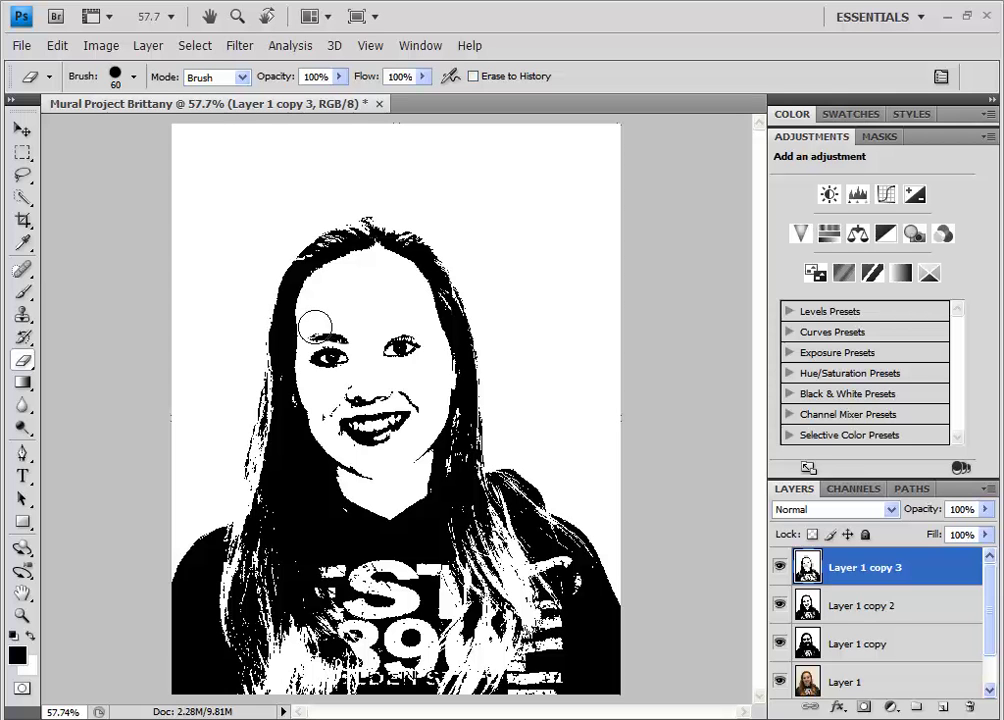
pyautogui.press('[')
pyautogui.press('[')
pyautogui.press('[')
pyautogui.press('[')
pyautogui.press('[')
pyautogui.press('[')
# Back on Layer 1 copy 3, erase along the right eyebrow to reveal the darker brow beneath.
pyautogui.click(855, 612)
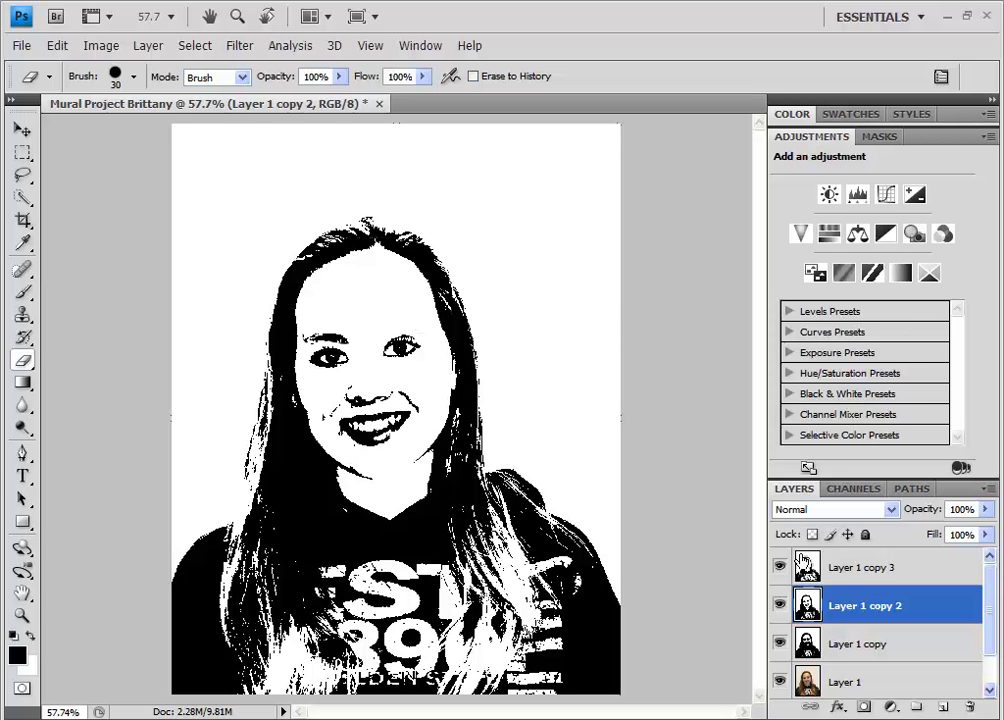
pyautogui.click(850, 570)
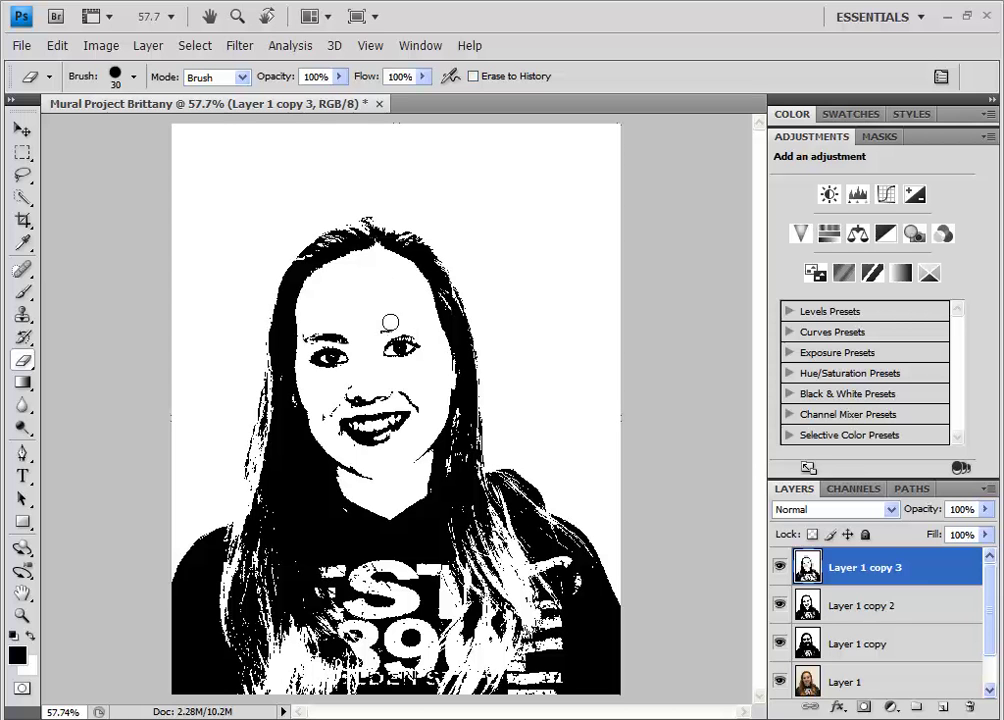
pyautogui.moveTo(385, 327); pyautogui.dragTo(421, 323)
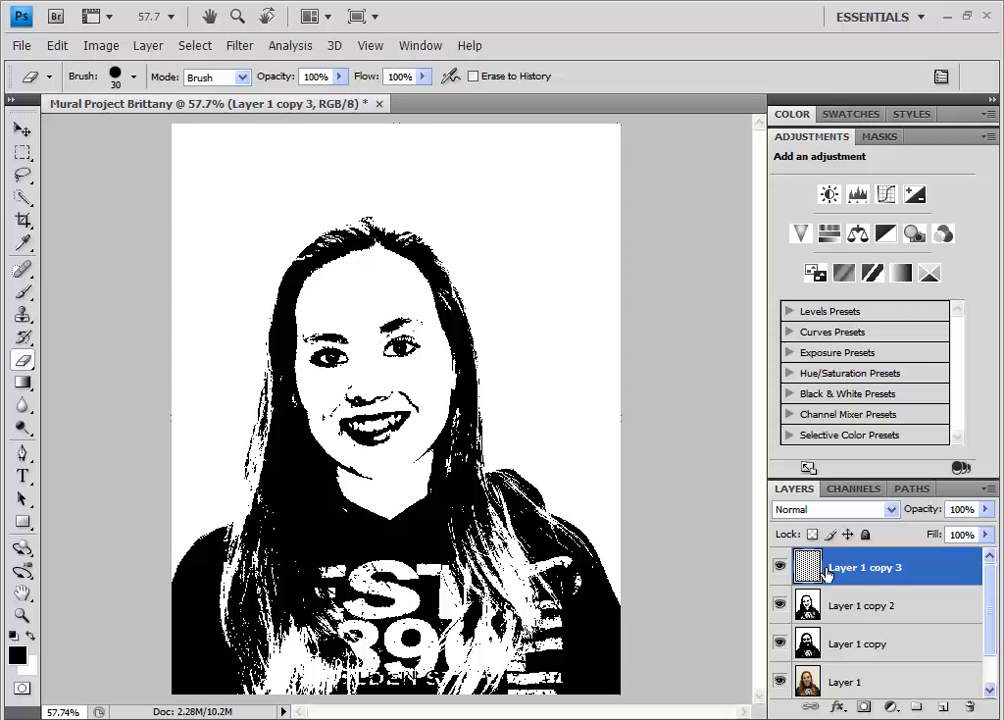
# Compare the lower layers, then erase down the left face edge and along the chin to reveal the jawline.
pyautogui.click(777, 568)
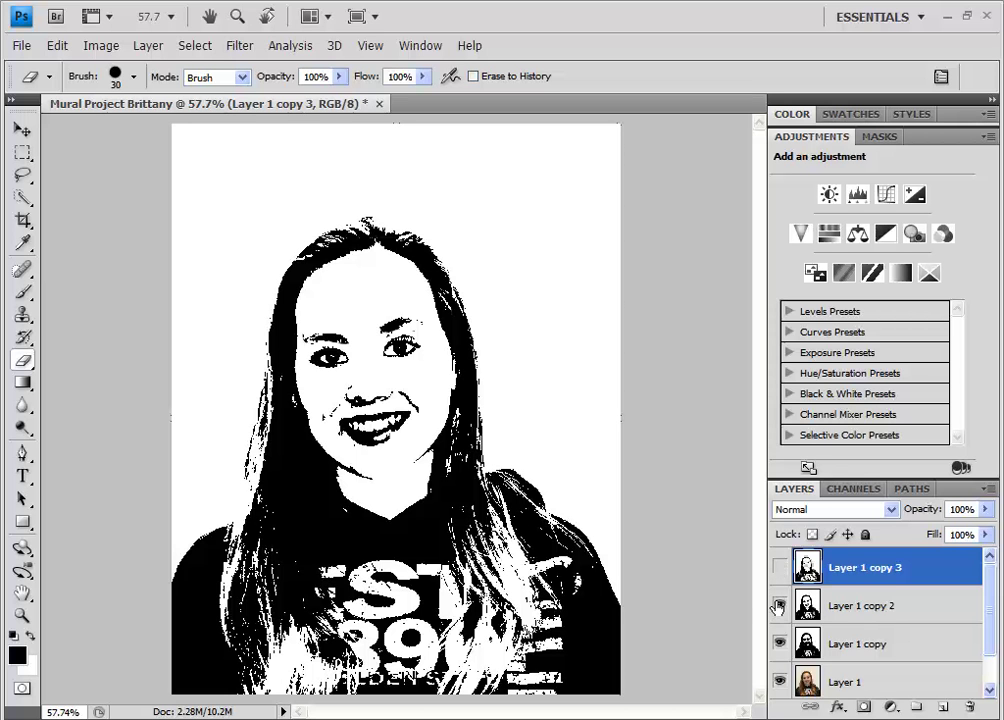
pyautogui.click(779, 606)
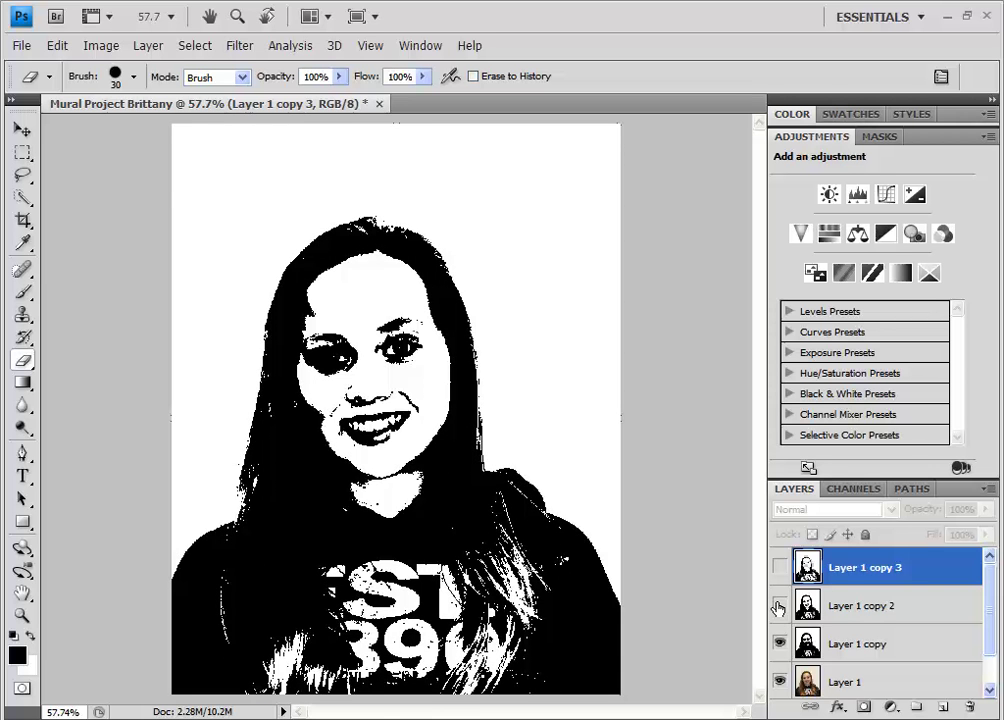
pyautogui.moveTo(777, 608); pyautogui.dragTo(777, 573)
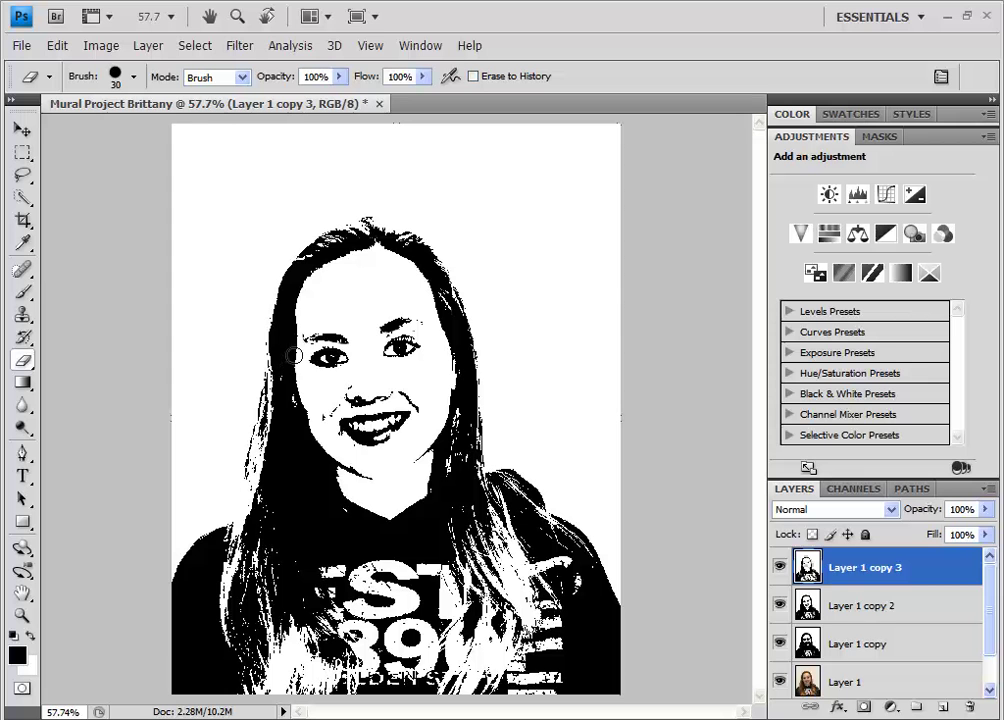
pyautogui.moveTo(293, 355); pyautogui.dragTo(307, 423)
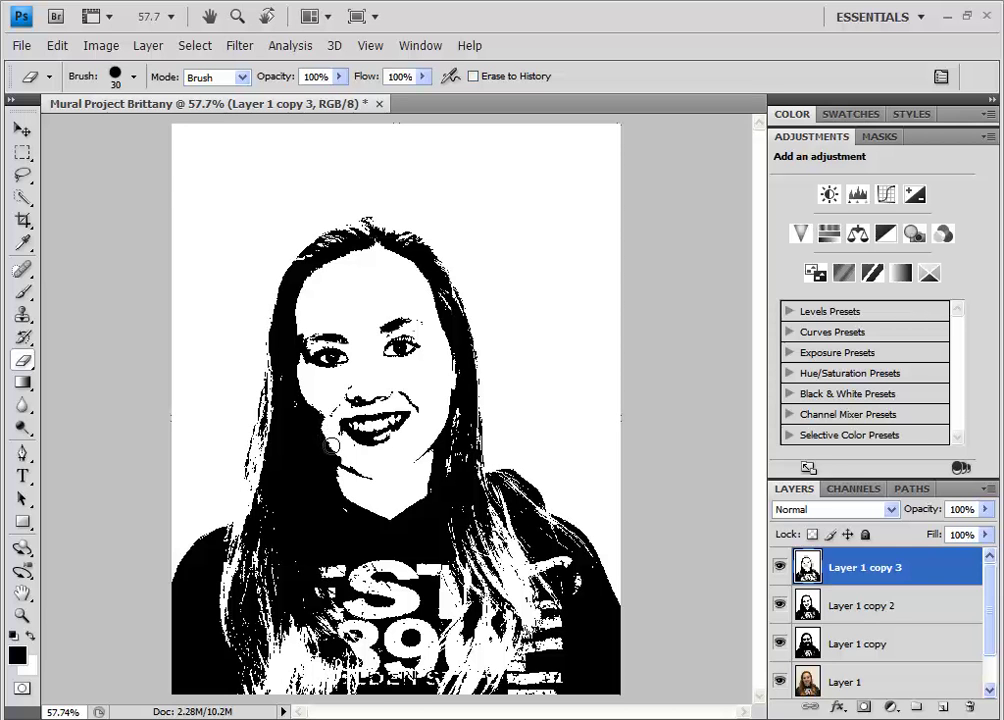
pyautogui.moveTo(333, 451)
pyautogui.mouseDown()
pyautogui.moveTo(391, 477)
pyautogui.moveTo(424, 446)
pyautogui.moveTo(349, 467)
pyautogui.mouseUp()
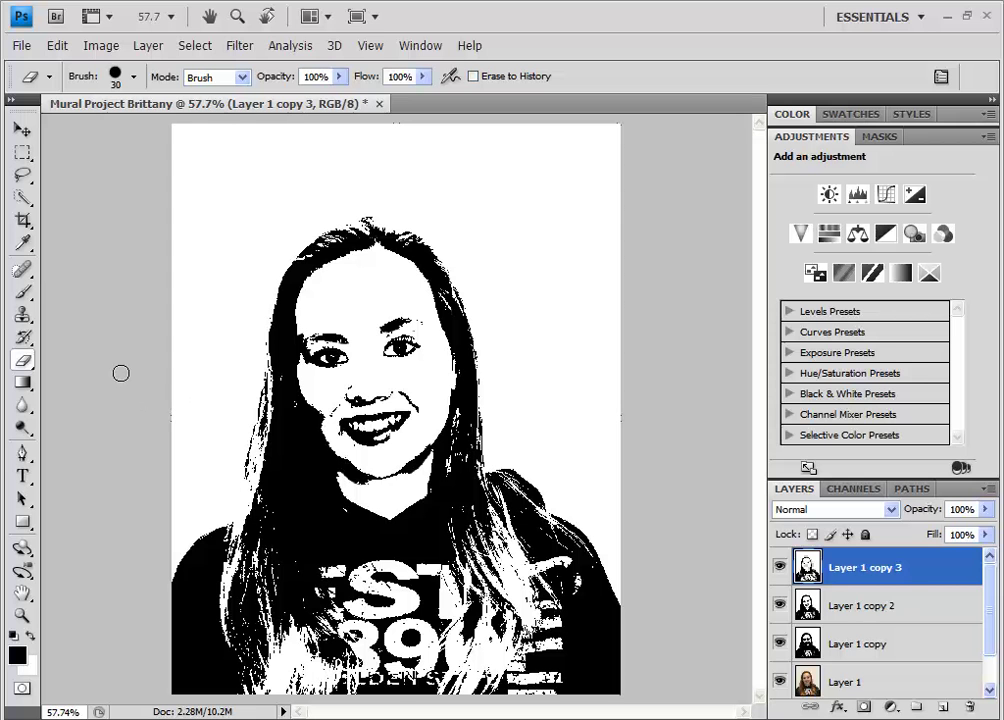
# Toggle Layer 1 copy 3's visibility for comparison, then make Layer 1 copy 2 the active layer.
pyautogui.click(779, 565)
pyautogui.hotkey('alt', '[')
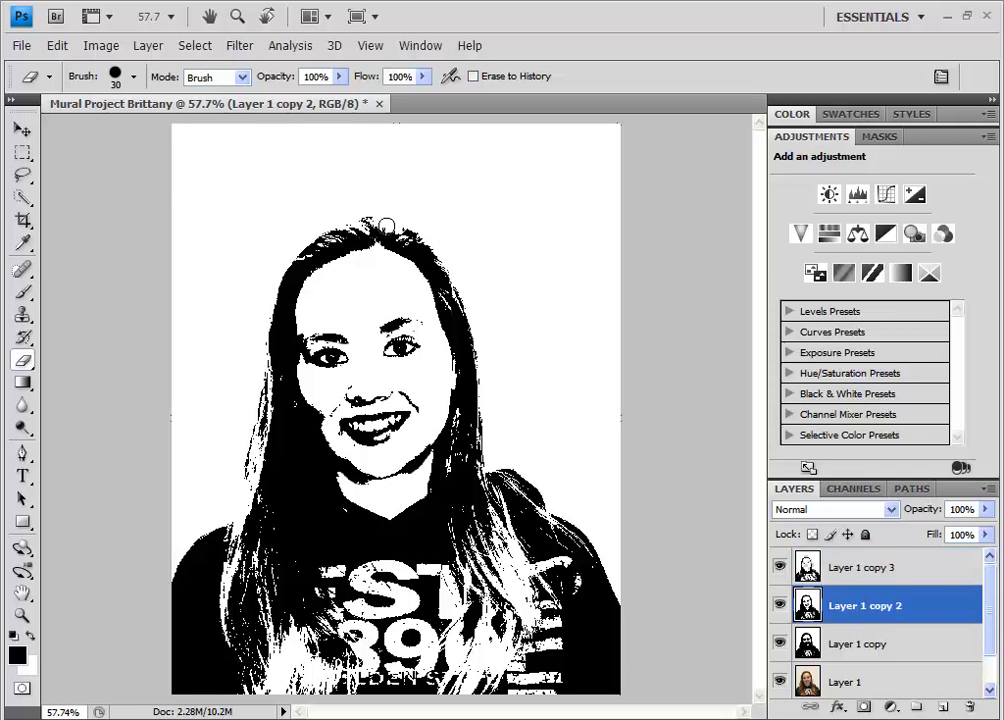